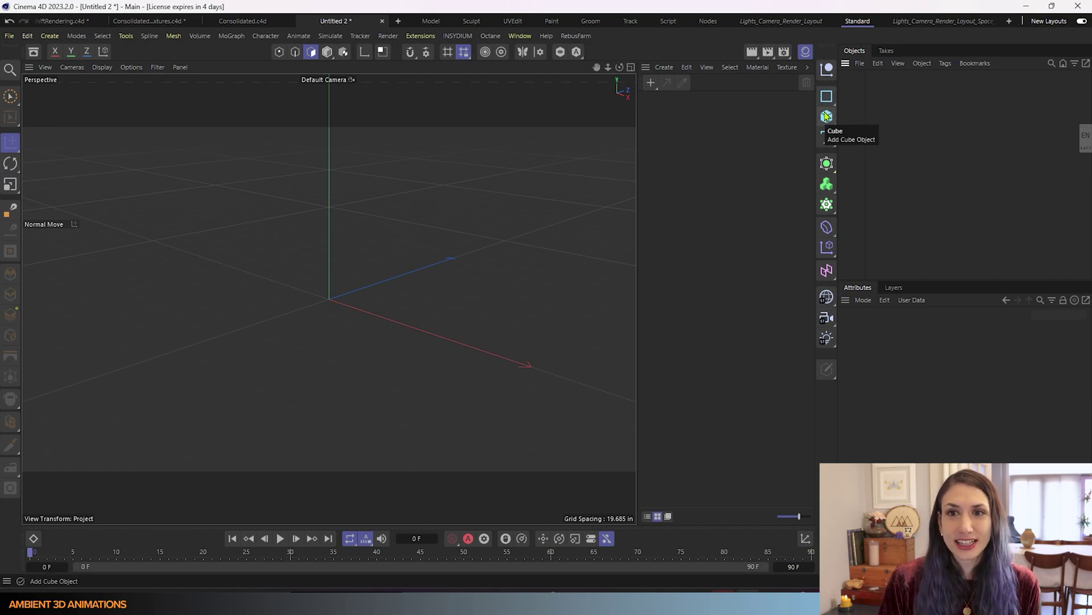
Add a cube with 10 segments along X, Y and Z and make it an editable polygon object.
left_click(828, 118)
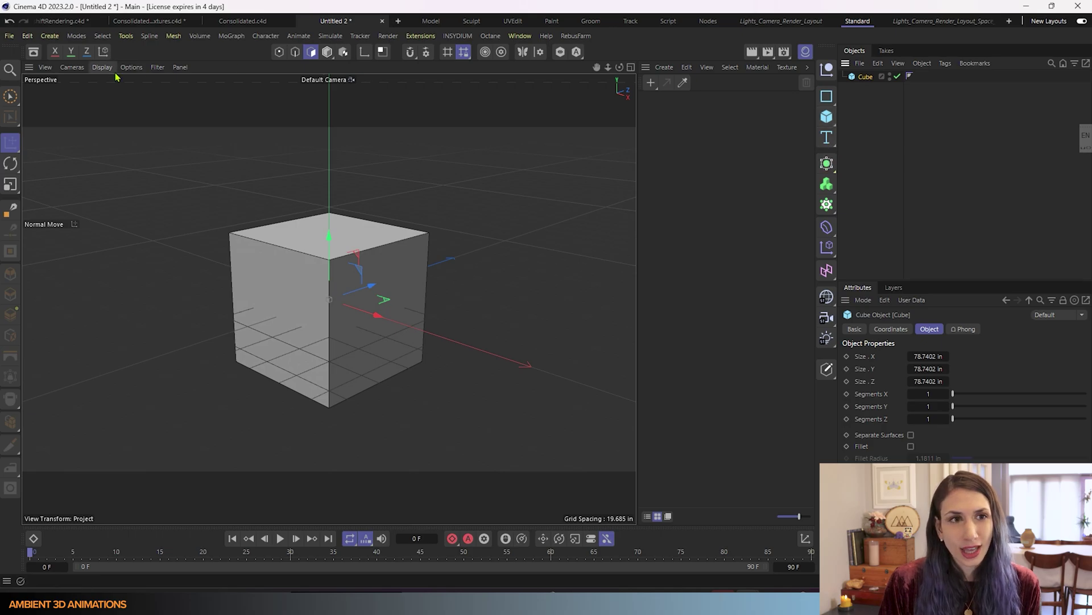
left_click(931, 393)
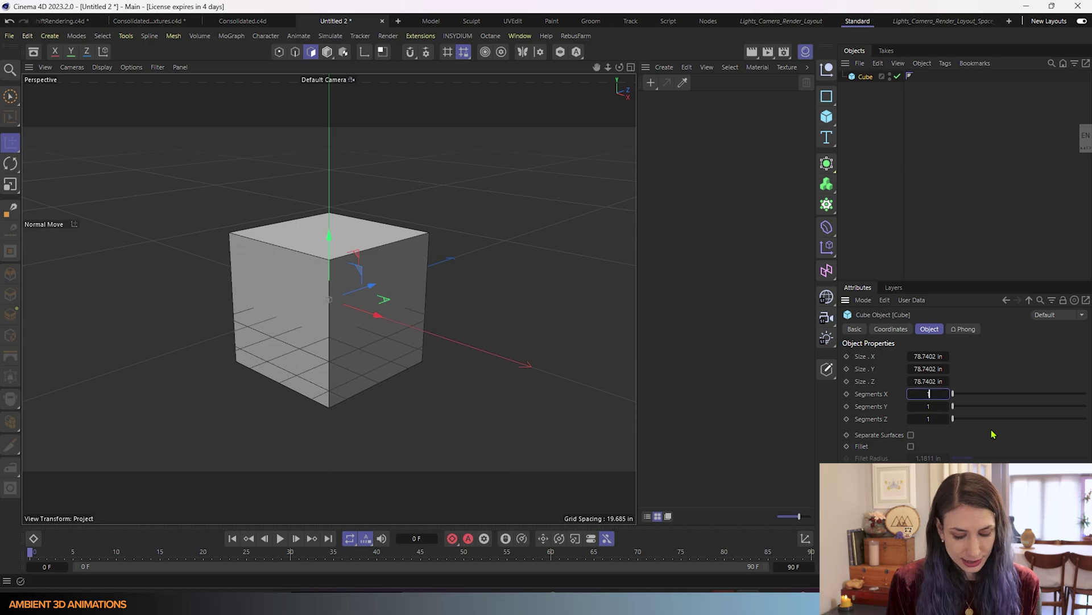
type("10")
key("Tab")
type("10")
key("Tab")
type("10")
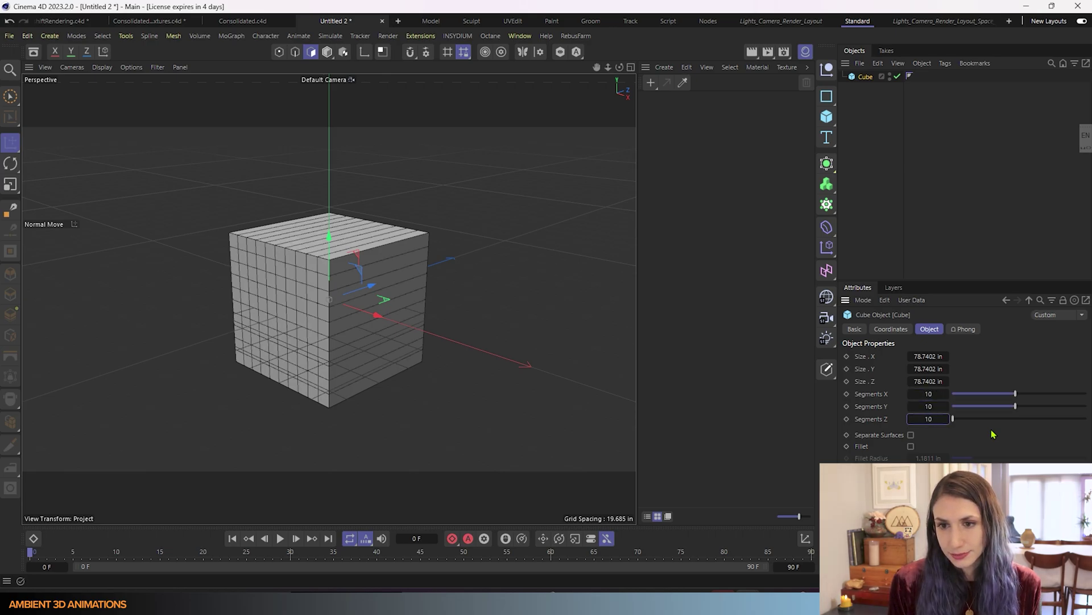
left_click(103, 68)
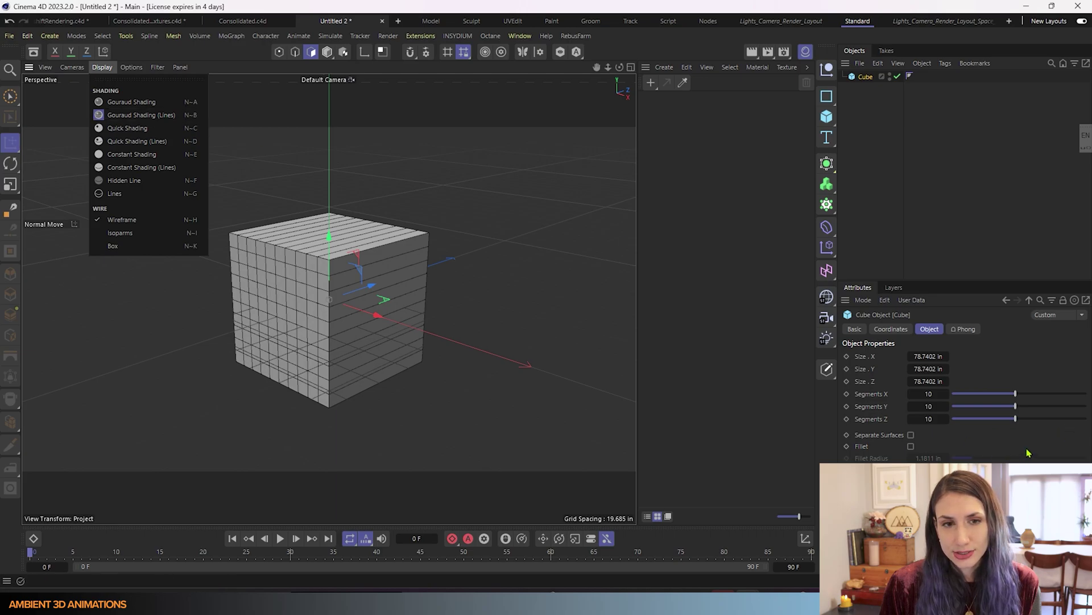
key("Escape")
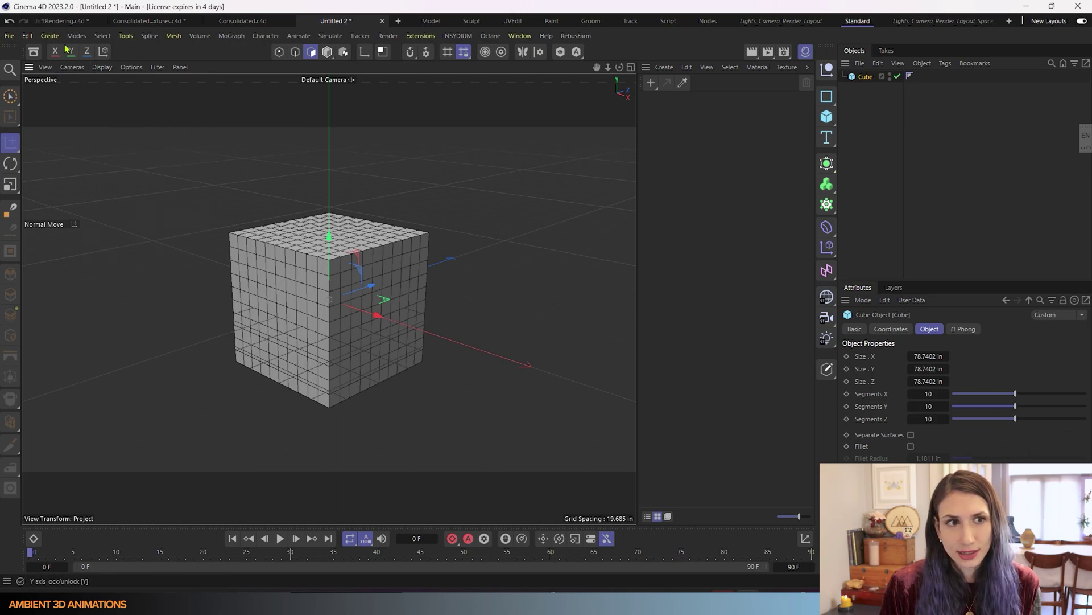
left_click(827, 370)
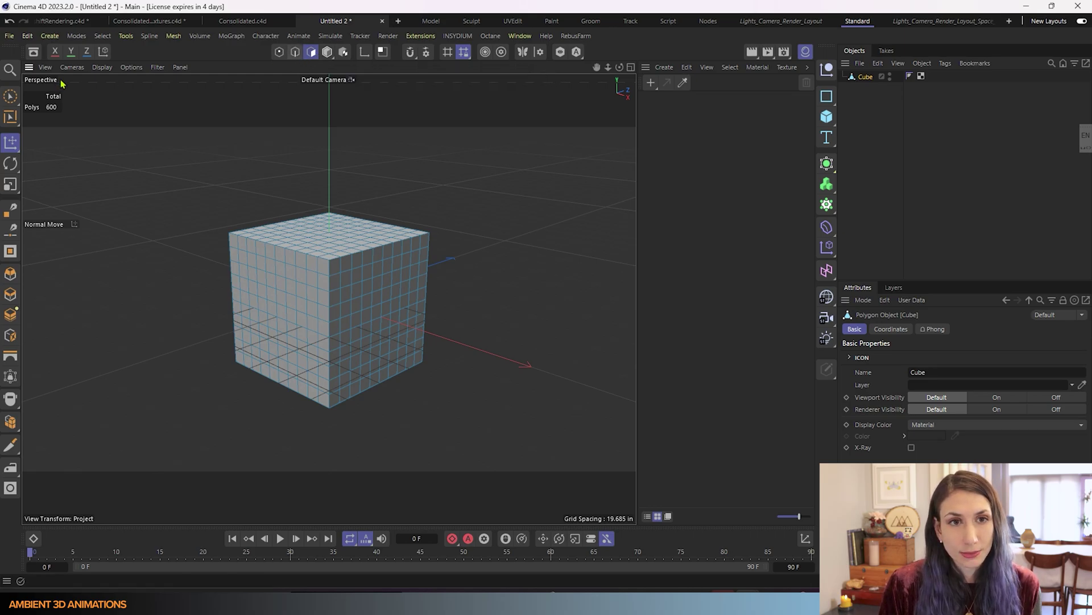
Brush-select a roughly round patch of polygons on the cube's front-left face and activate the Normal Move tool.
left_click(10, 96)
mouse_move(253, 282)
left_mouse_down()
mouse_move(251, 306)
mouse_move(275, 300)
mouse_move(282, 310)
mouse_move(276, 300)
left_mouse_up()
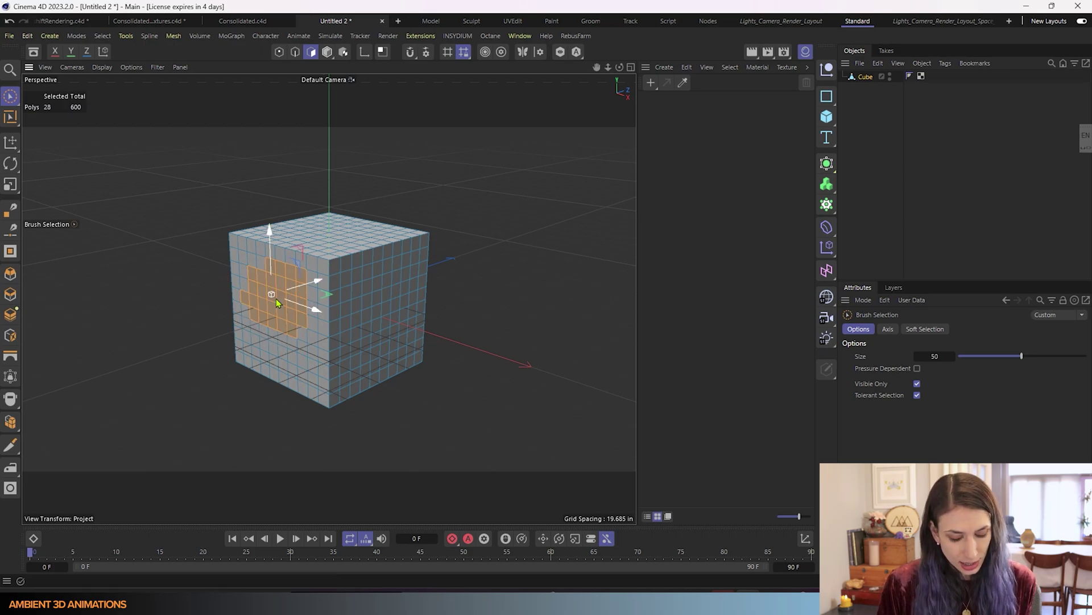
key("m")
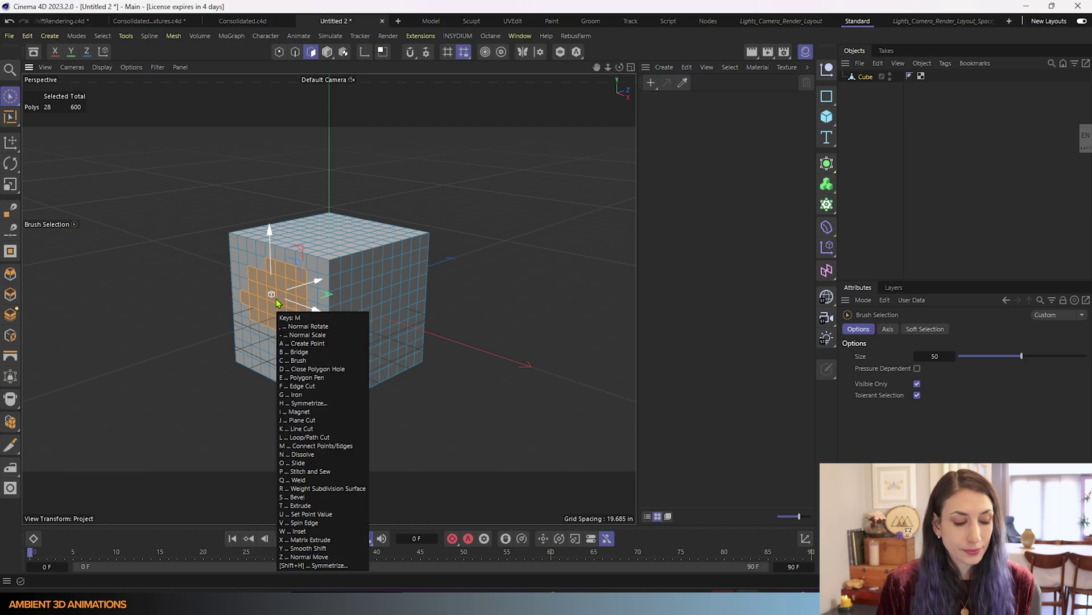
key("z")
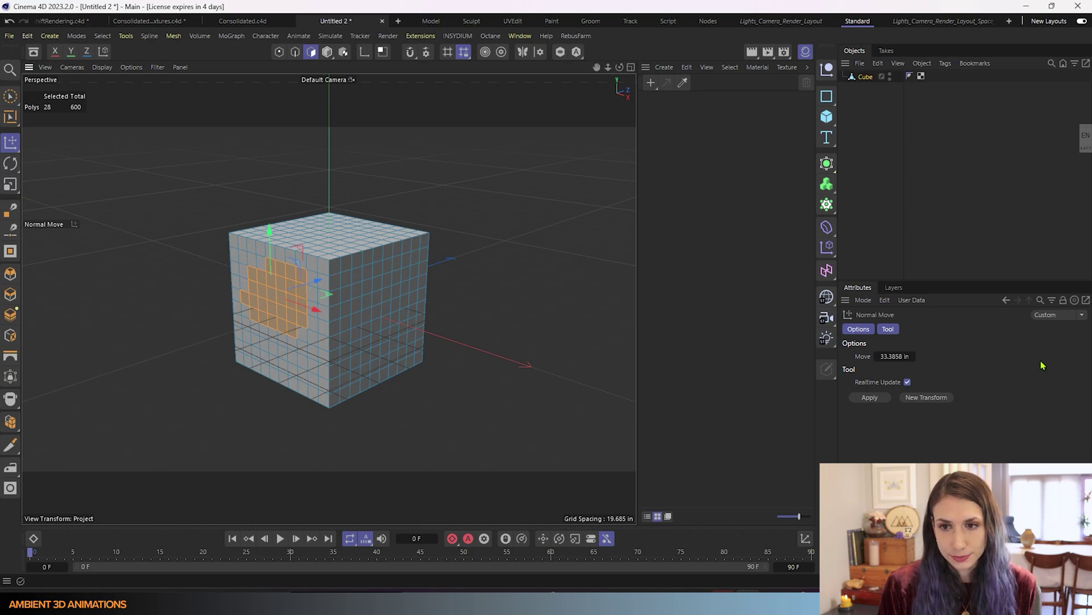
Try moving the selected polygons 30 in outward along their normals, and undo the move.
left_click(891, 356)
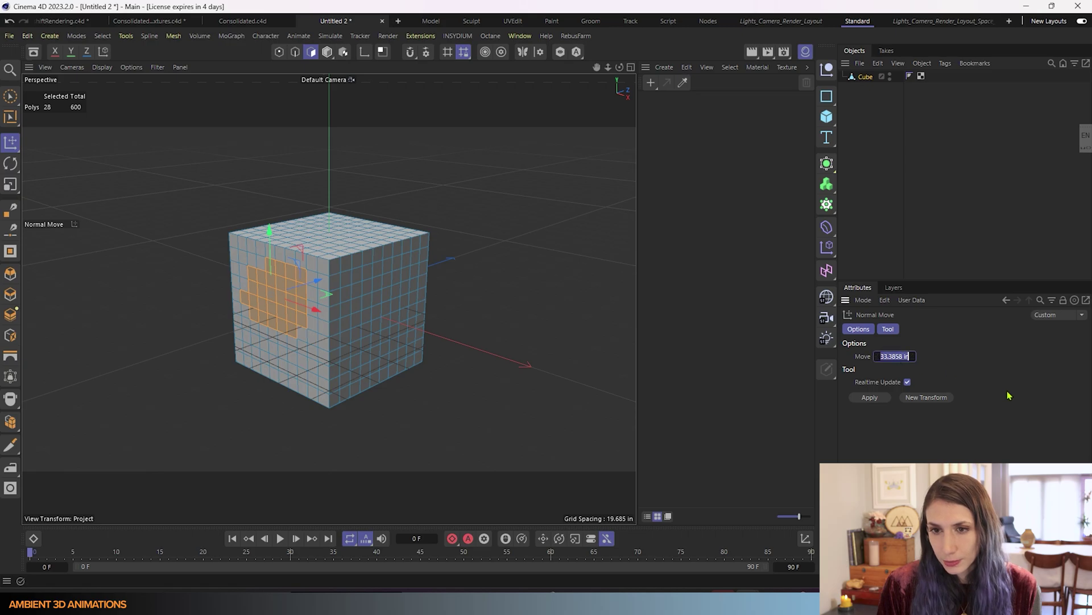
key("BackSpace")
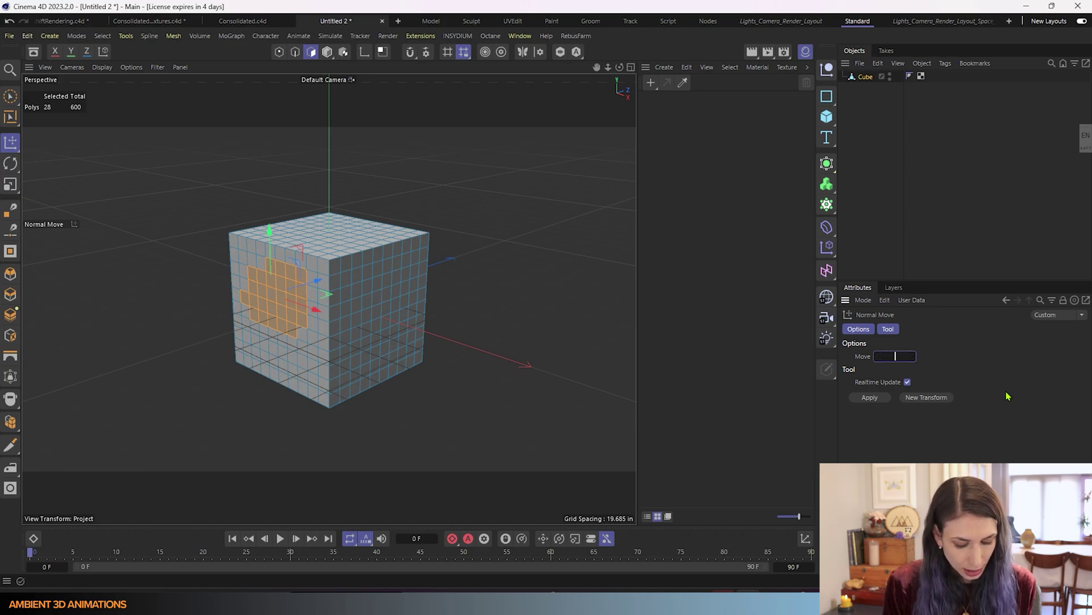
type("30")
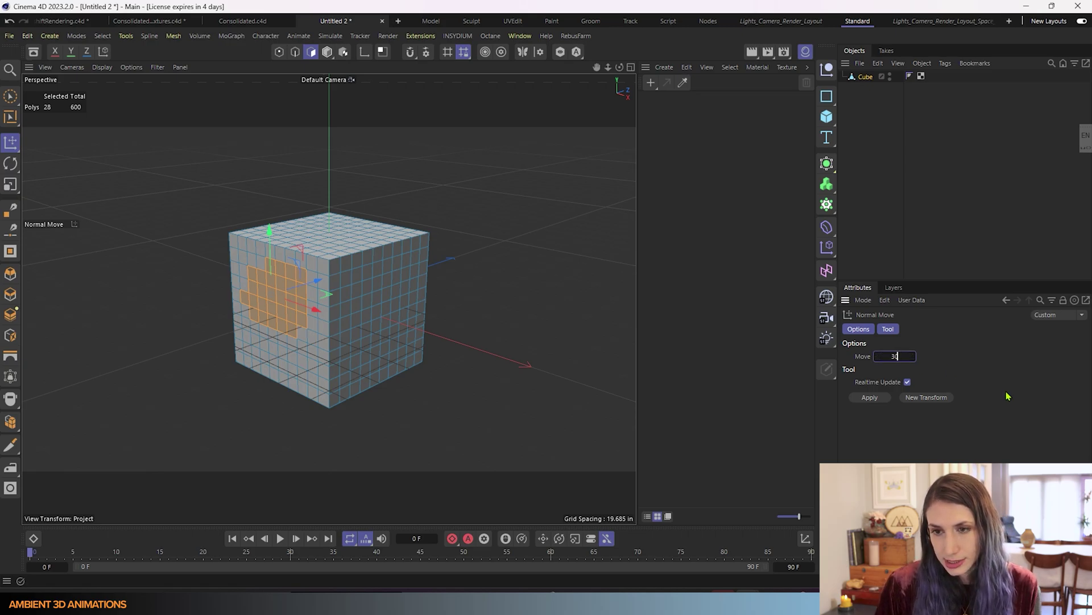
key("Return")
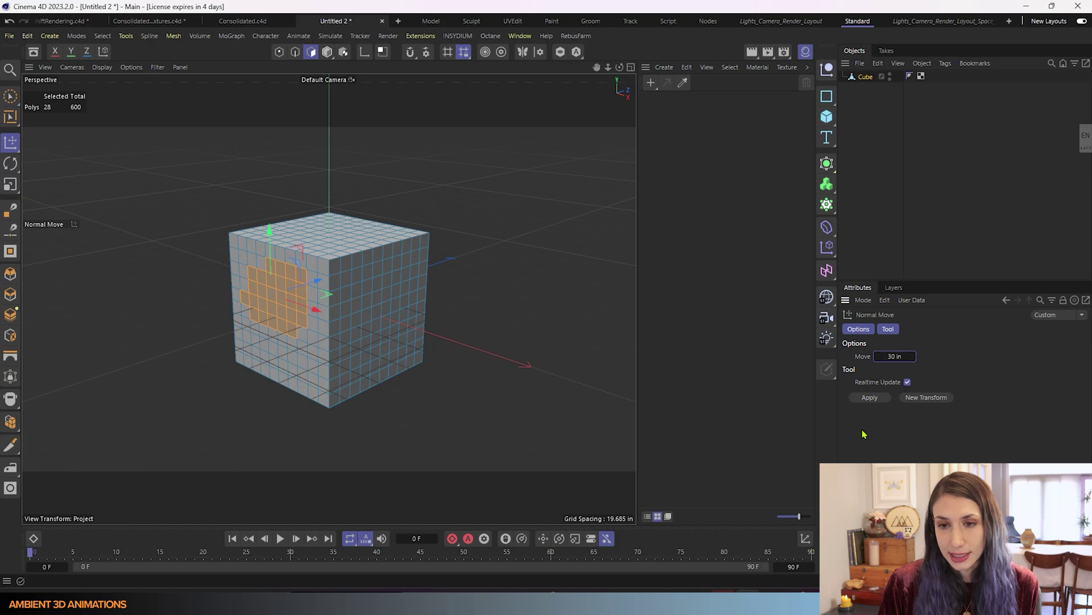
left_click(874, 398)
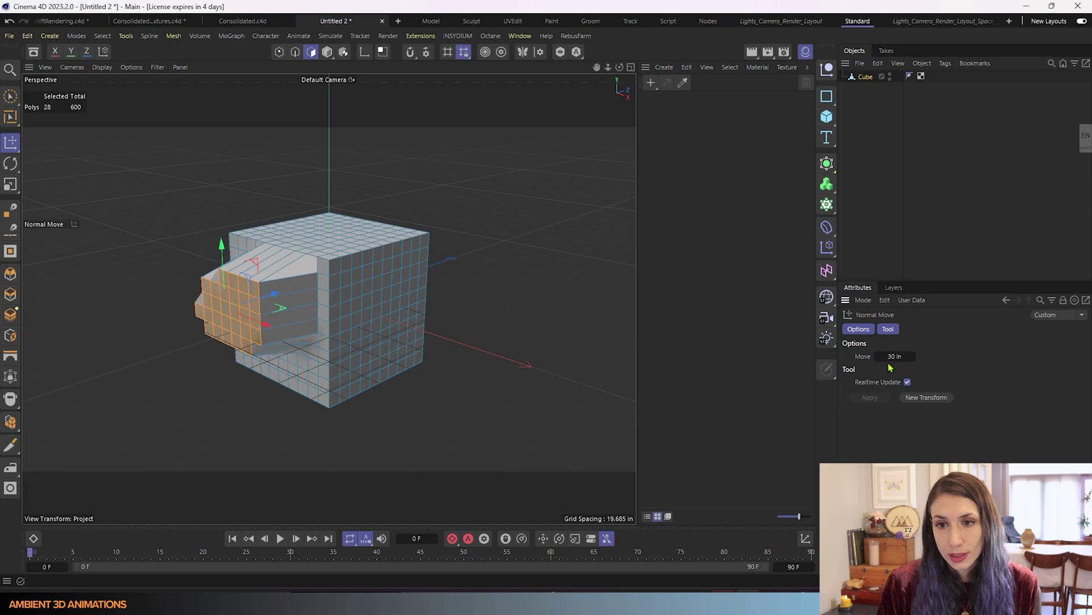
key("ctrl+z")
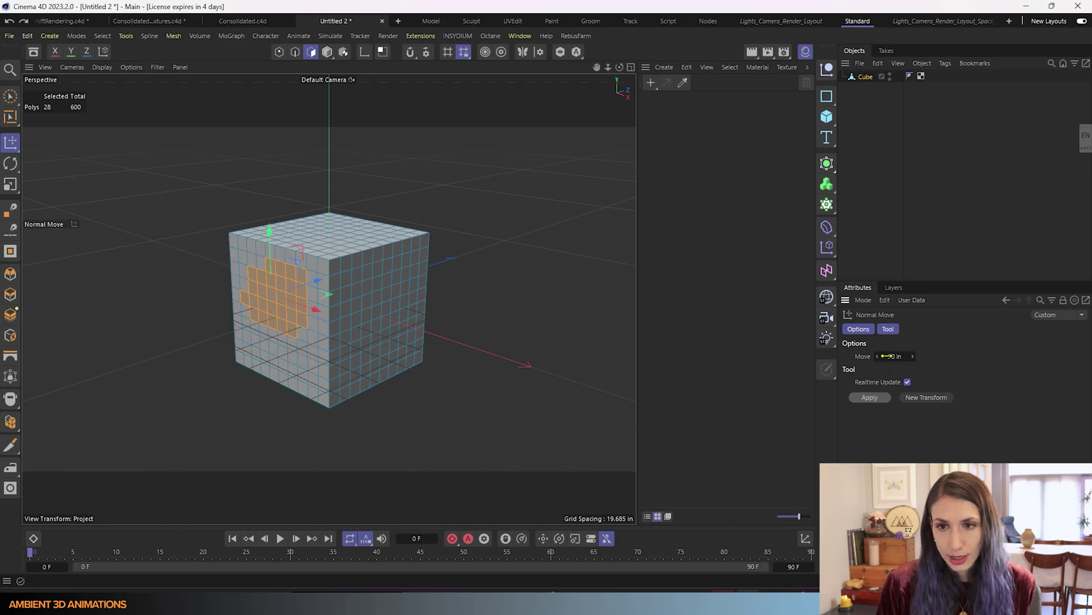
Try a Normal Move of -30 in to push the selected polygons into the cube, and undo it.
left_click(889, 356)
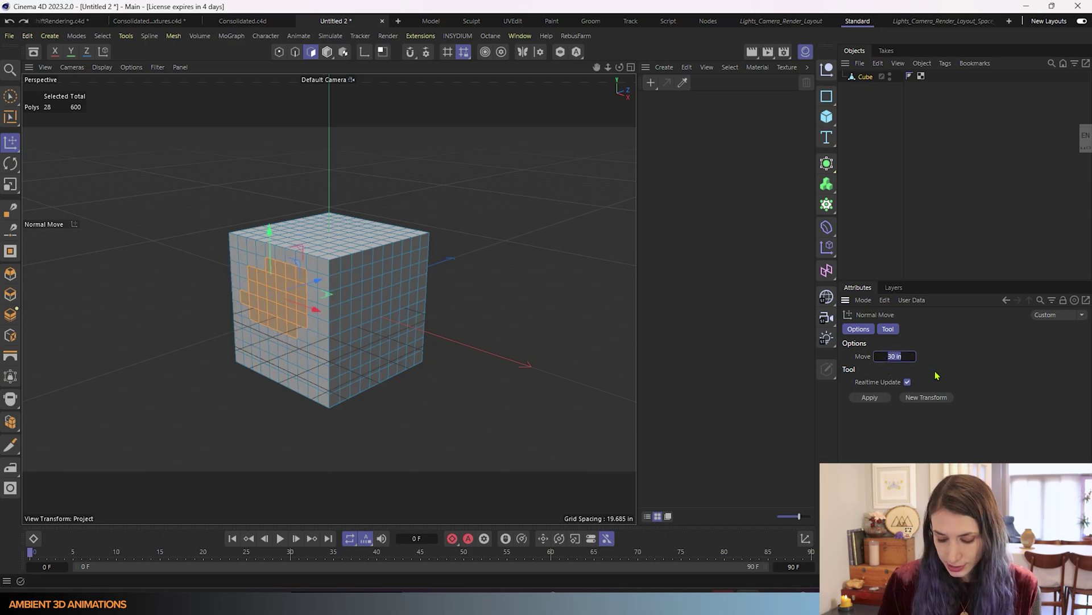
type("-")
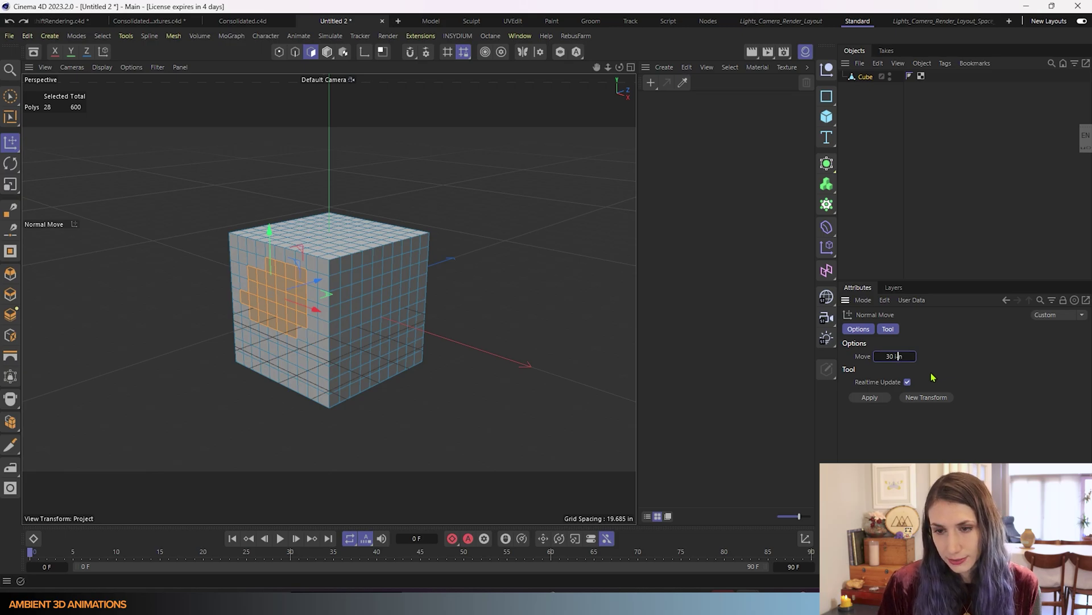
key("BackSpace")
key("Left")
key("Left")
key("Left")
key("Left")
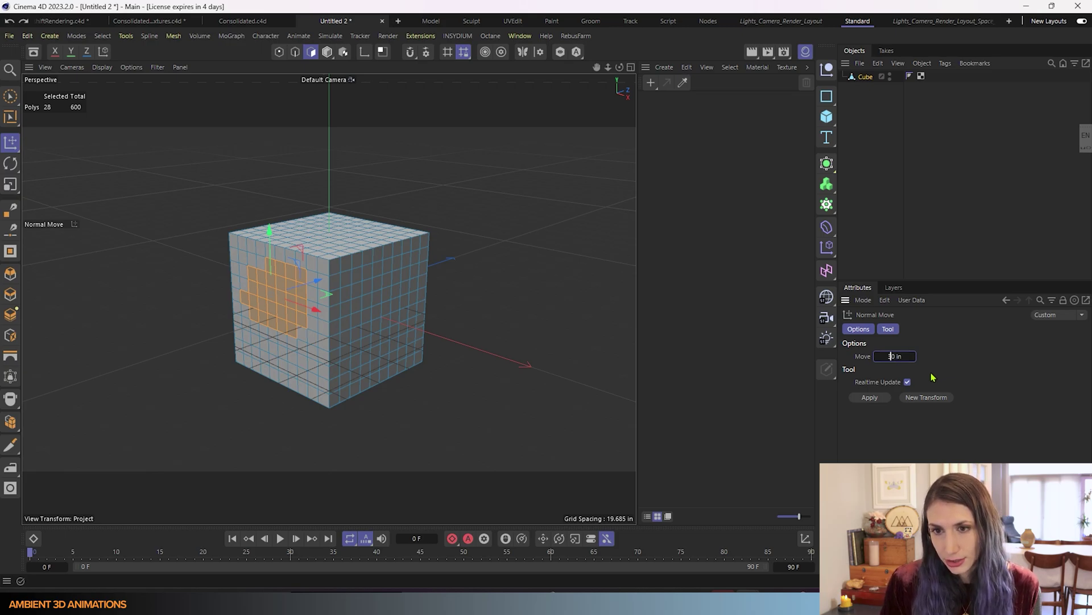
type("-")
key("Return")
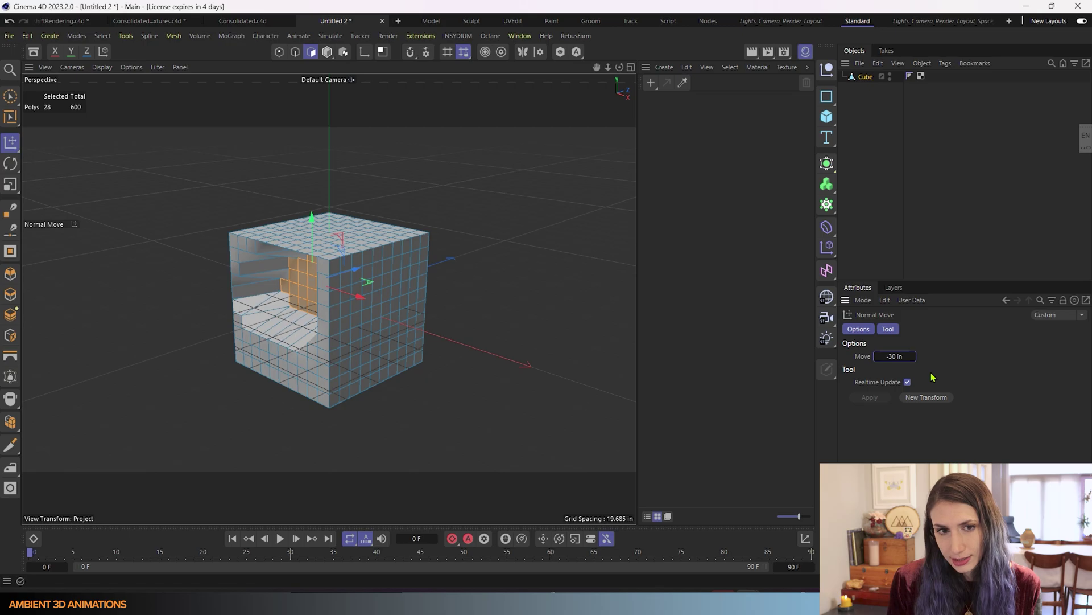
key("ctrl+z")
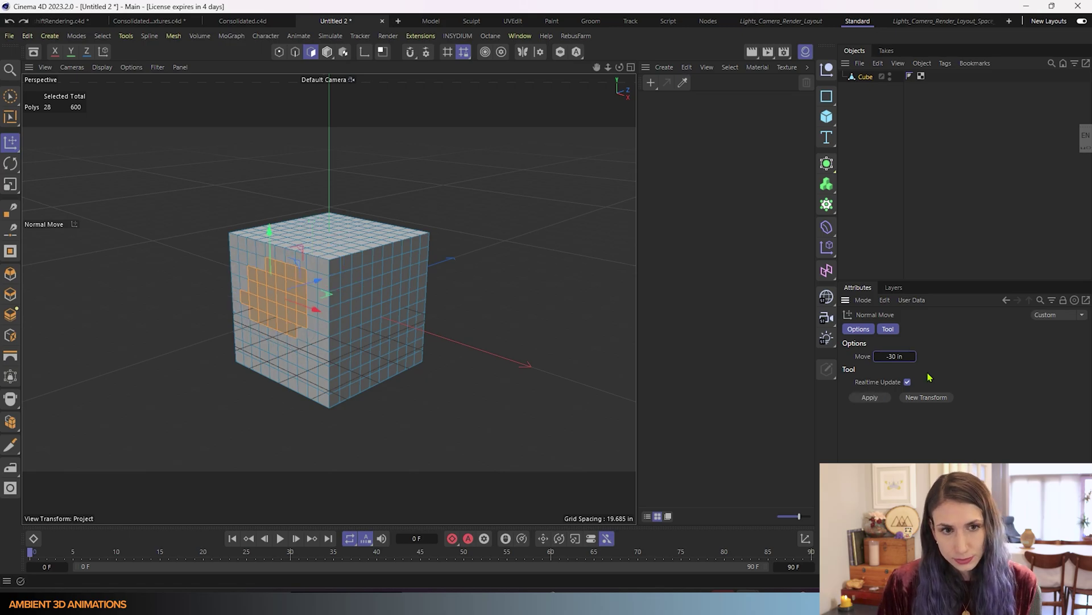
Try moving the selected polygons freehand, about 2 in inward and far outward from the cube face, and undo the moves.
left_click(281, 312)
mouse_move(281, 312)
left_mouse_down()
mouse_move(296, 312)
mouse_move(267, 312)
mouse_move(302, 311)
mouse_move(281, 312)
left_mouse_up()
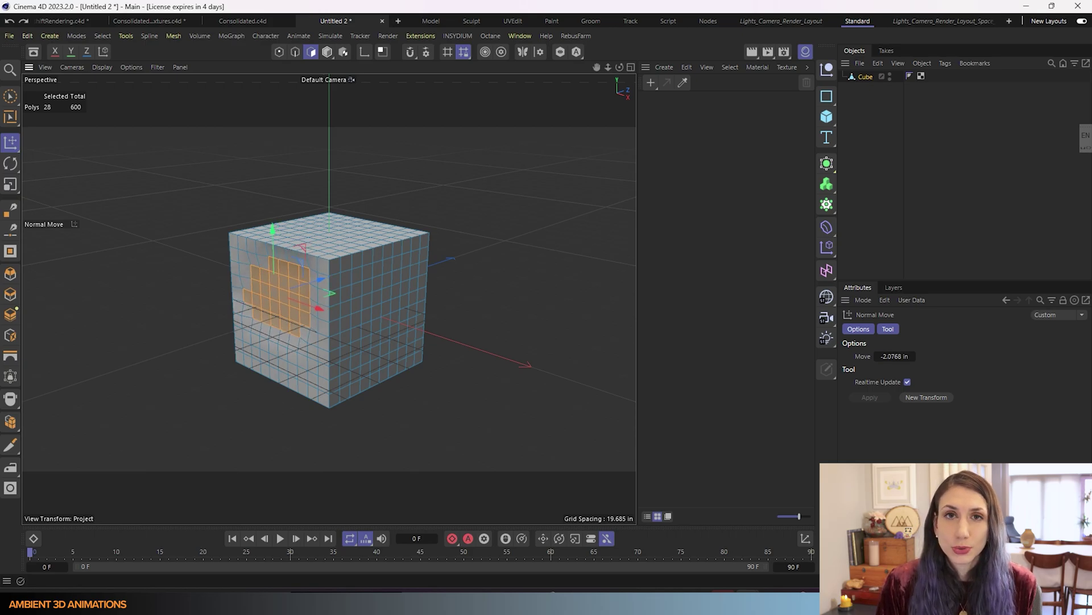
mouse_move(281, 312)
left_mouse_down()
mouse_move(299, 312)
mouse_move(281, 311)
left_mouse_up()
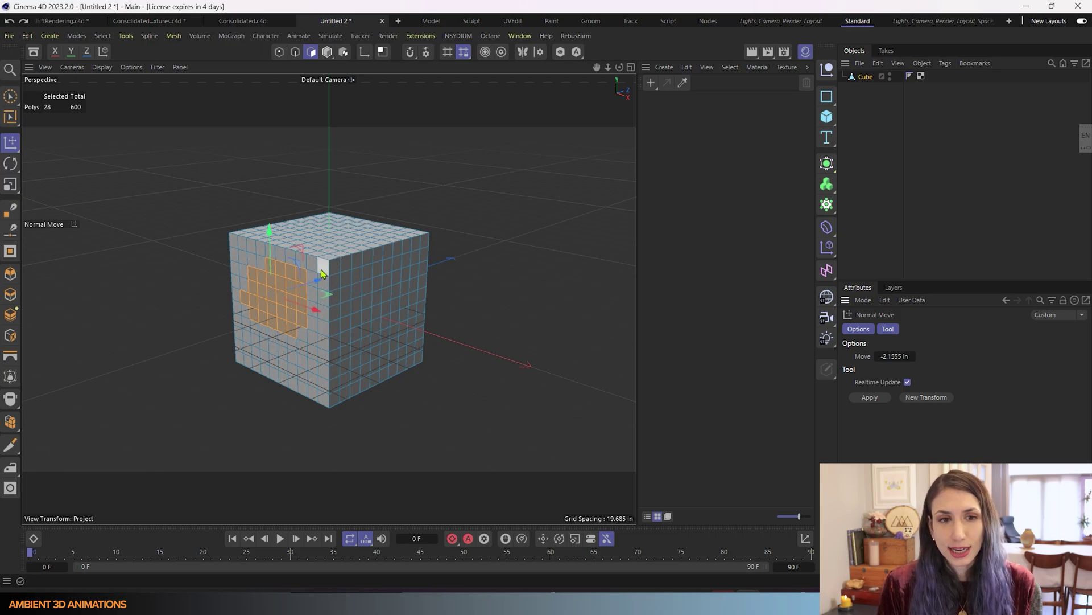
left_click_drag(321, 286, 177, 335)
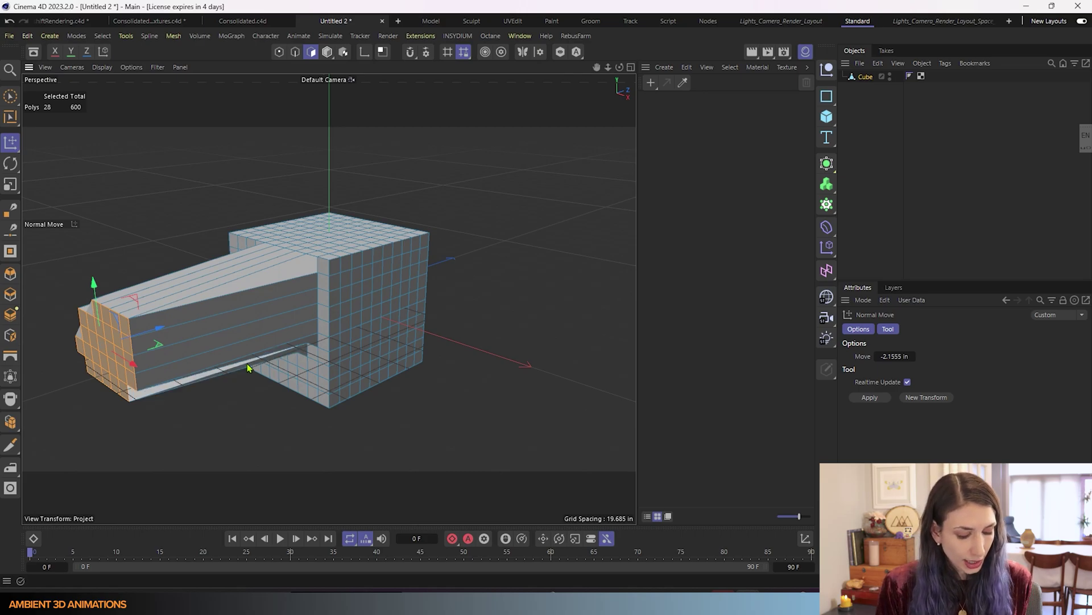
key("ctrl+z")
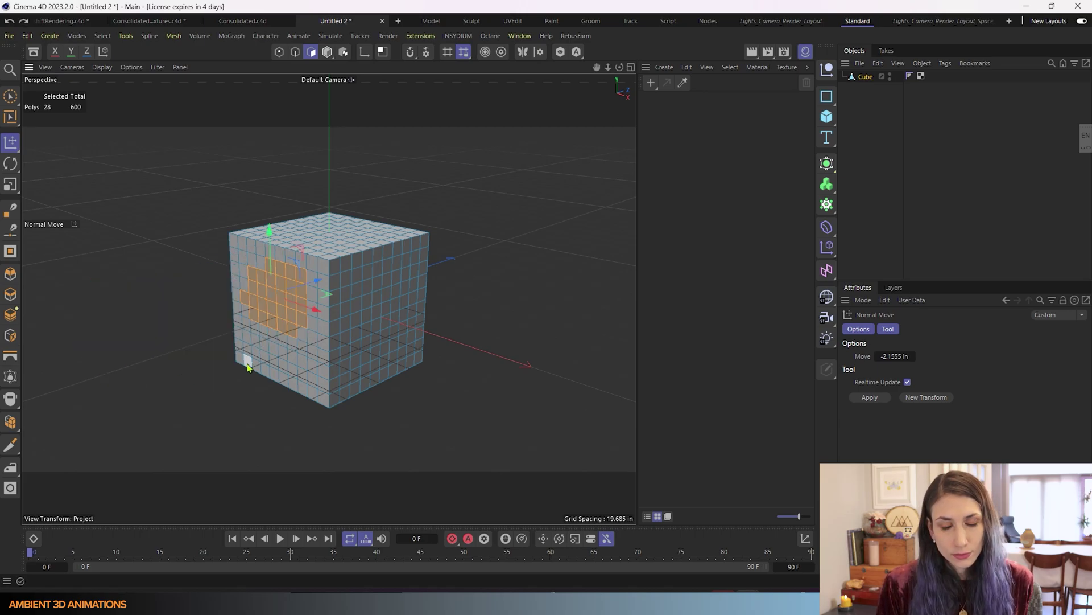
Try the Normal Move again with a distance of 30 in on the selected patch, and undo it.
left_click(895, 357)
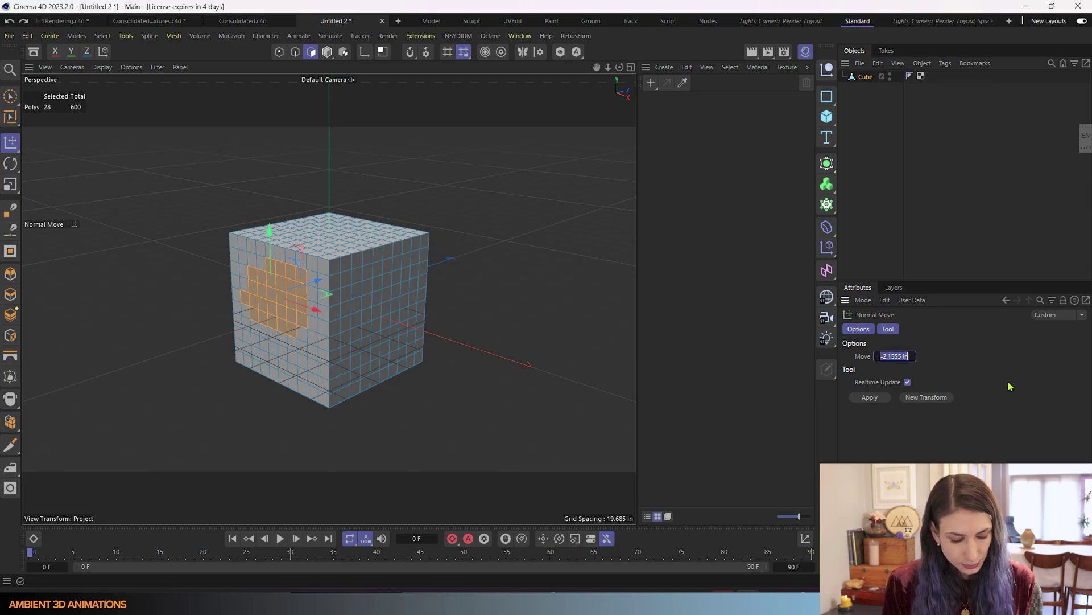
type("30")
key("Return")
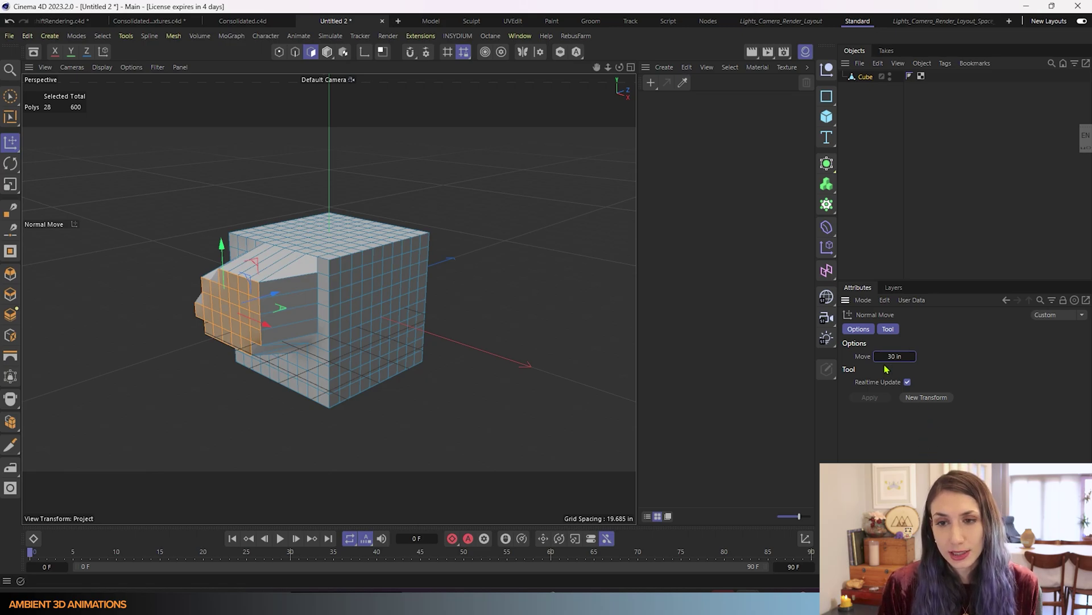
key("ctrl+z")
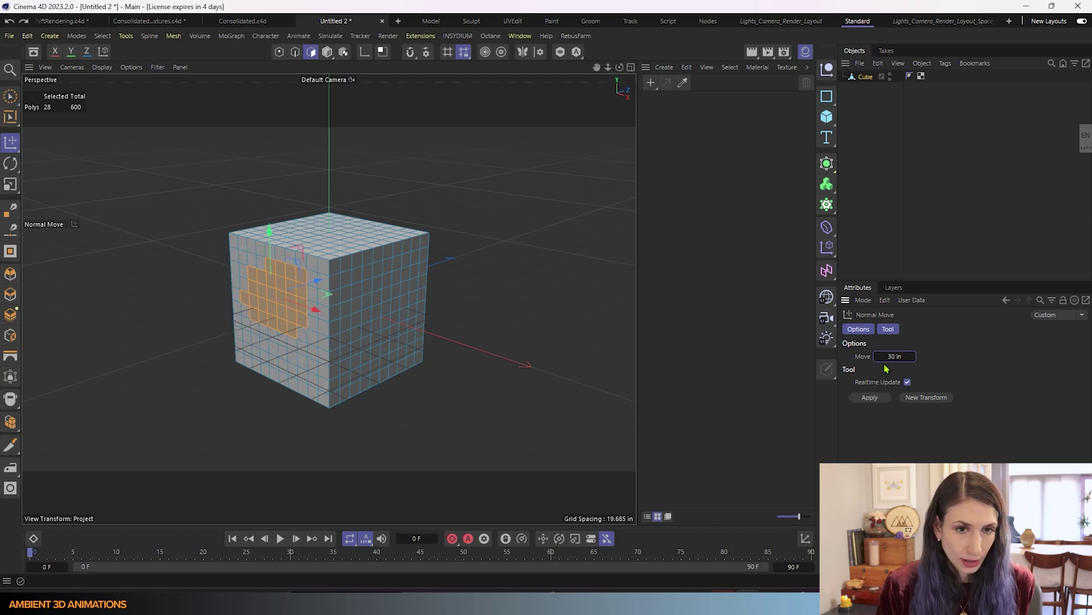
Move the selected polygons outward along their normals freehand and set the move distance to 10 in.
left_click_drag(286, 328, 242, 329)
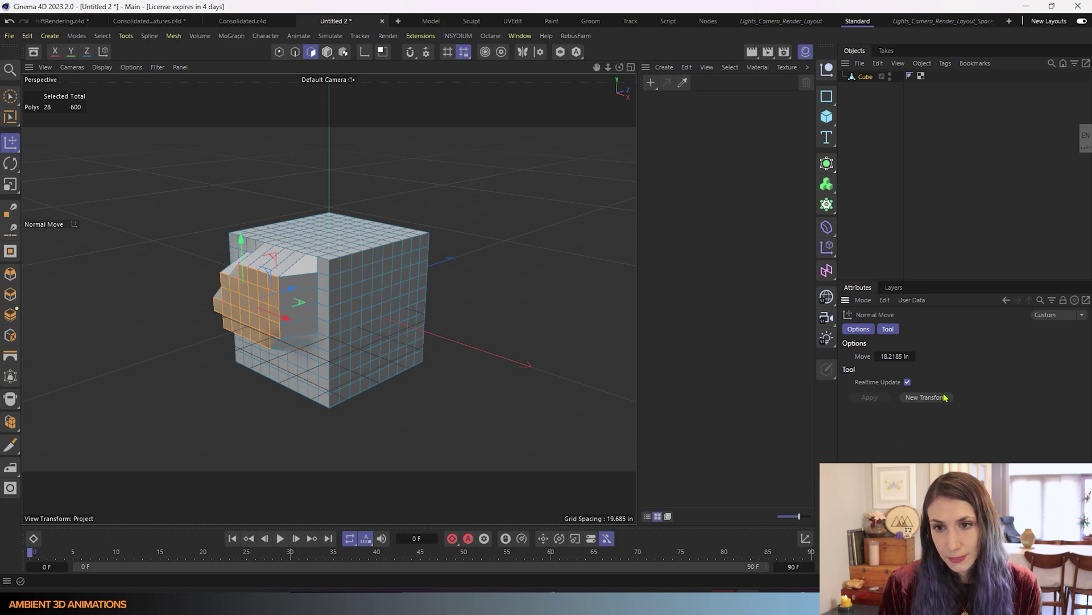
left_click(896, 357)
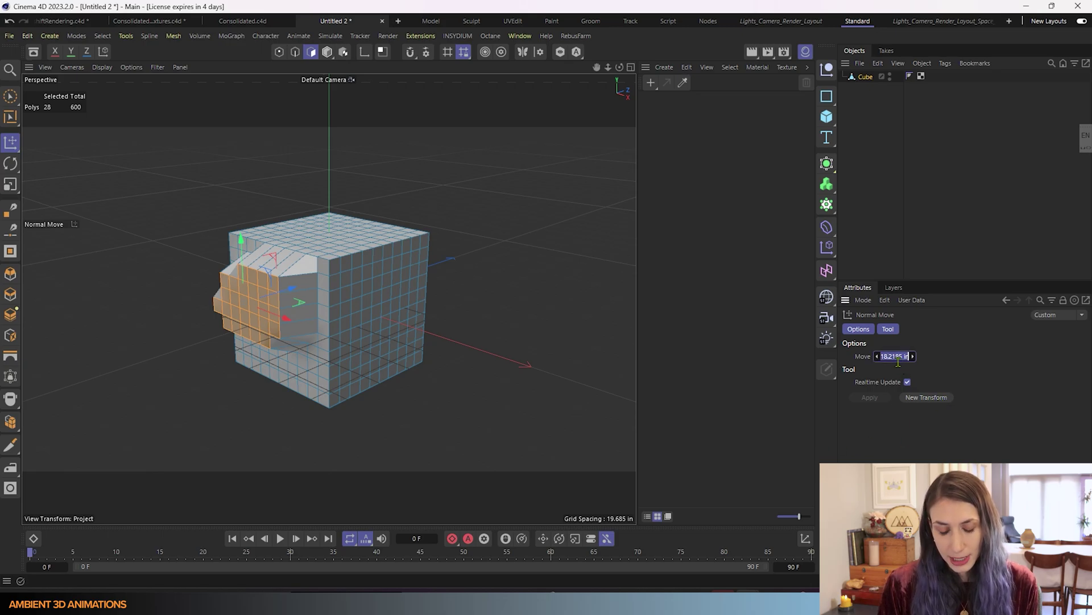
type("10")
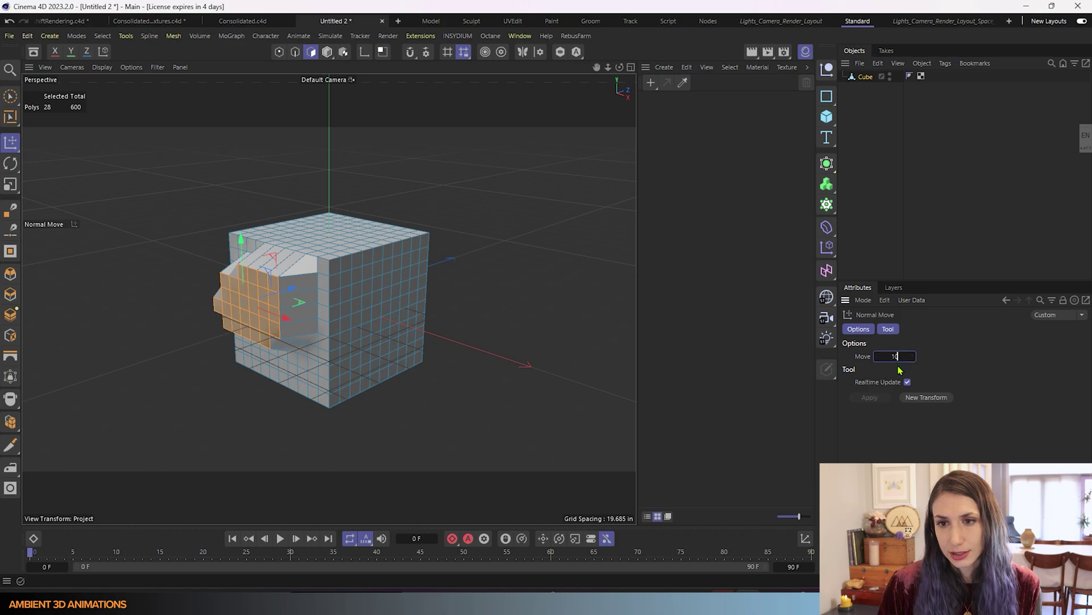
key("Return")
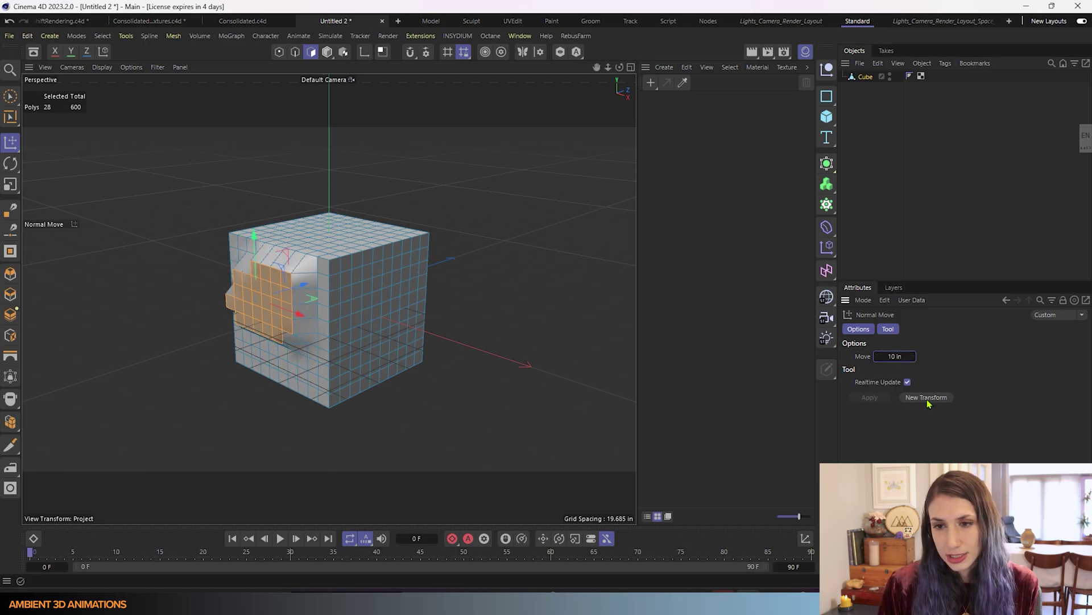
Apply the 10 in Normal Move as a new transform and extrude the selected polygons freehand further out from the cube.
left_click(927, 400)
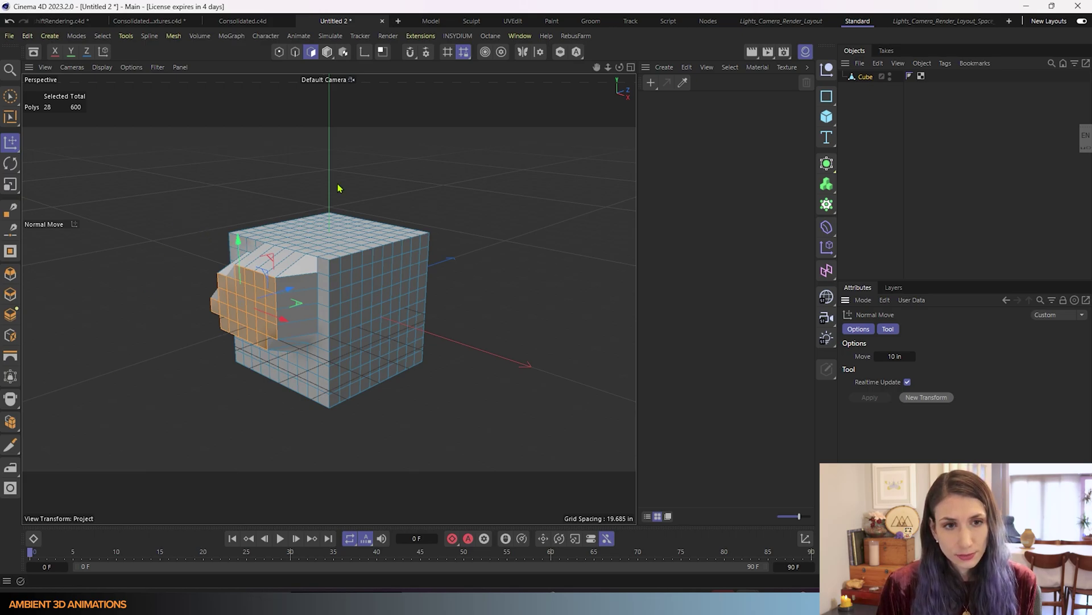
left_click_drag(298, 300, 195, 312)
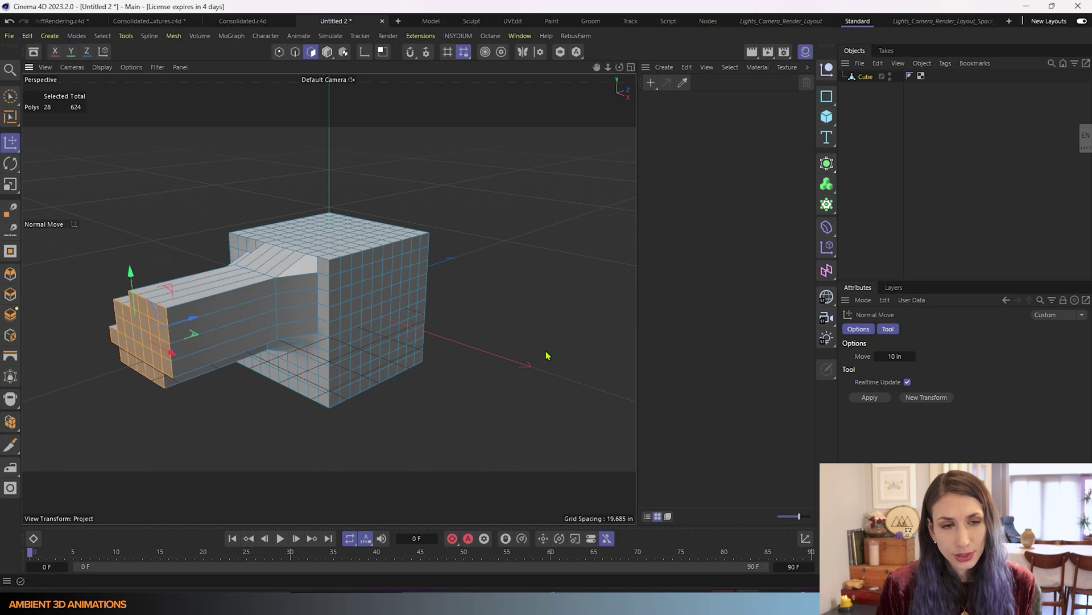